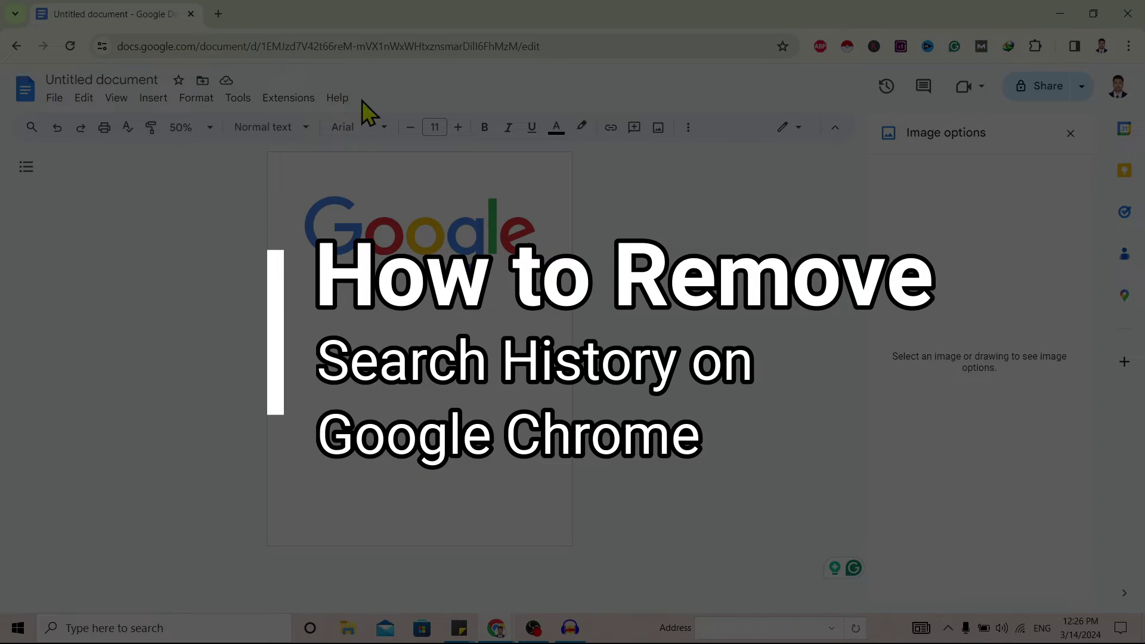
# Step: Open a new blank tab beside the Google Docs document tab
pyautogui.click(216, 16)
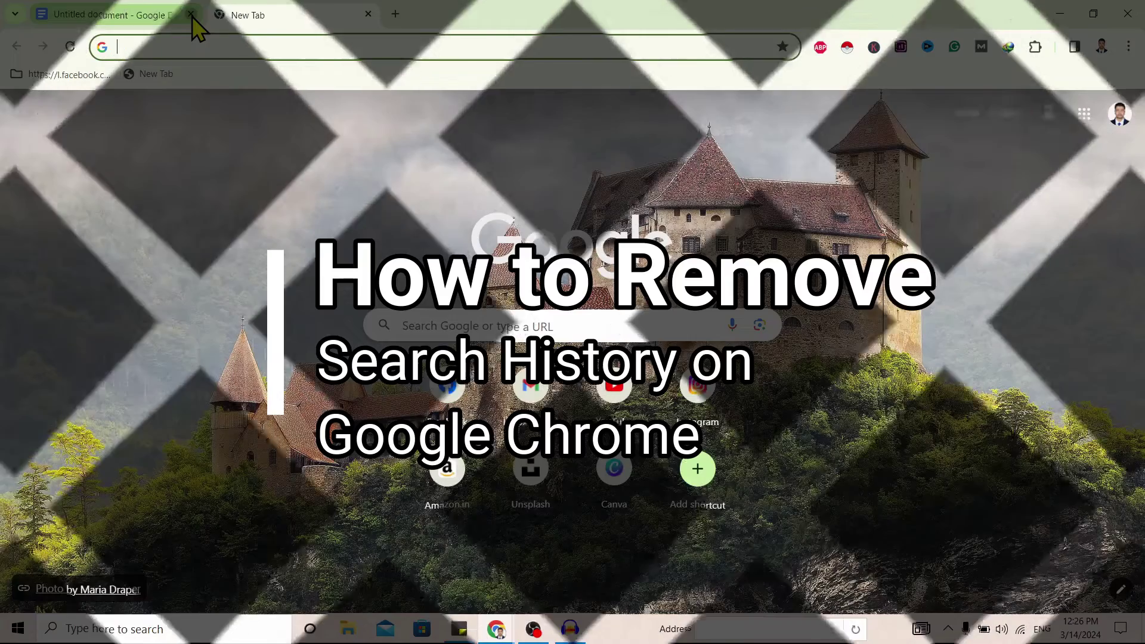
# Step: Close the Google Docs tab and bring up Chrome's main menu to reach History
pyautogui.click(192, 15)
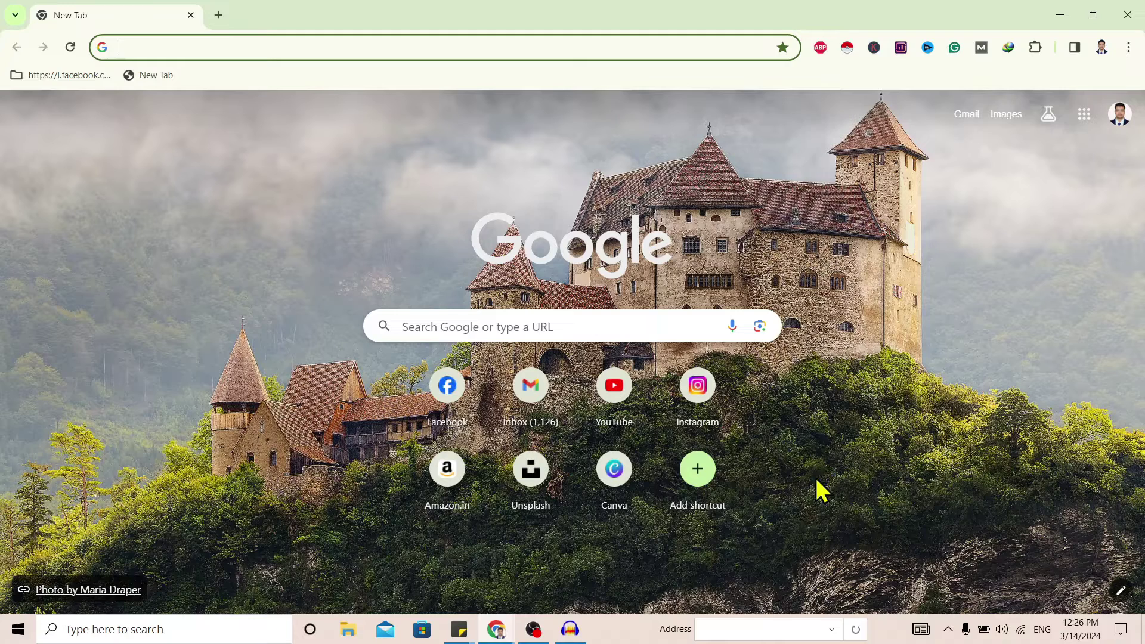
pyautogui.click(1131, 50)
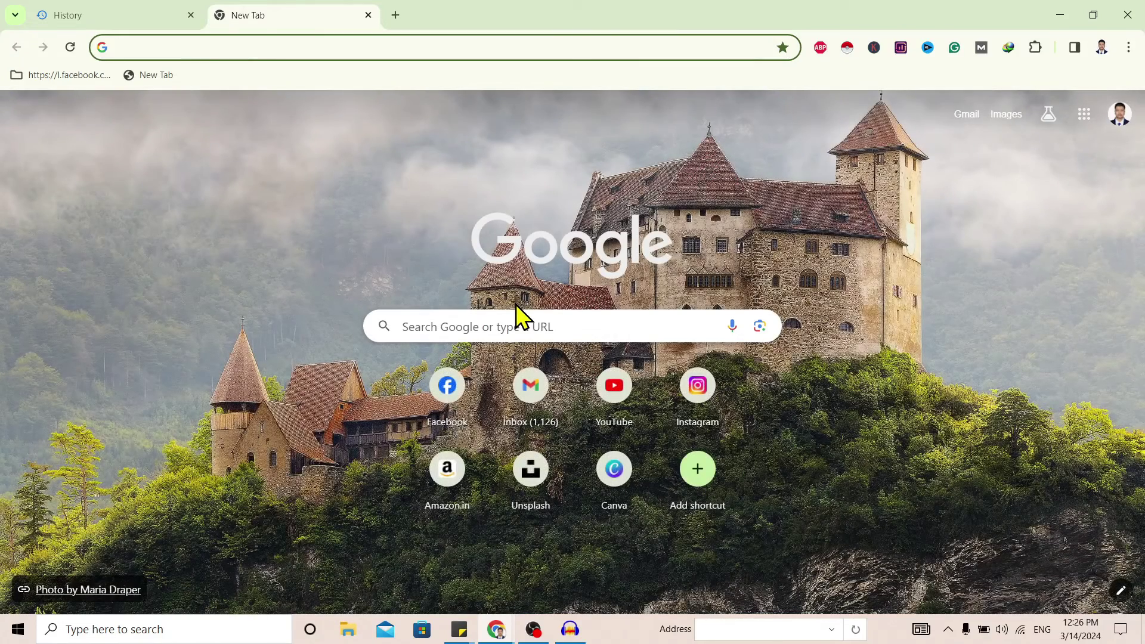
# Step: Close the extra New Tab with Ctrl+W
pyautogui.hotkey('ctrl', 'w')
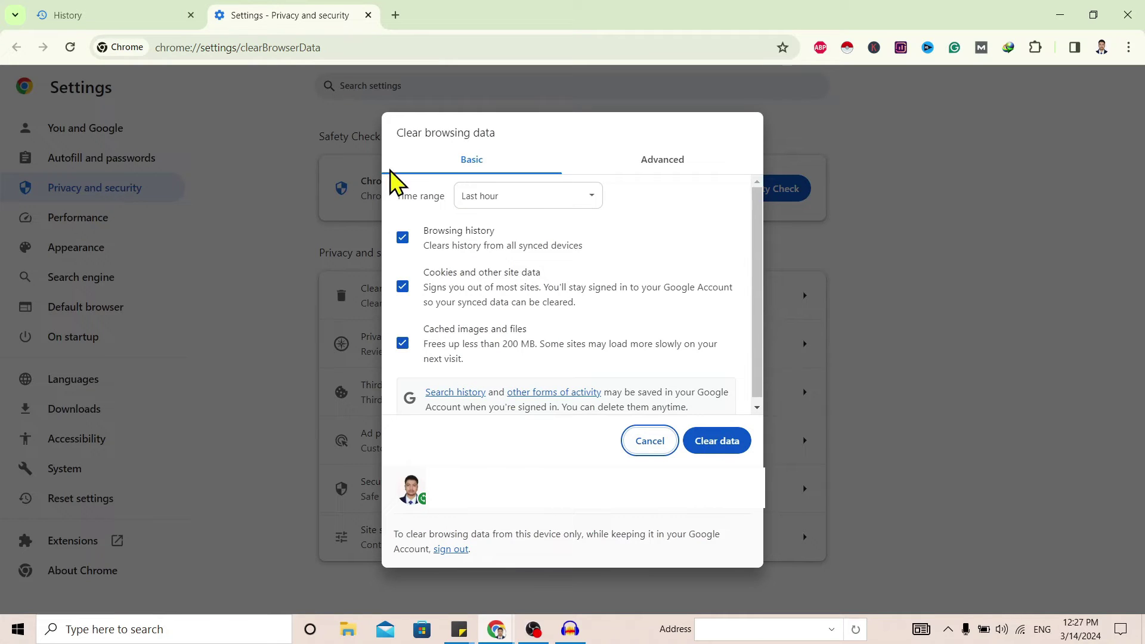
pyautogui.click(515, 199)
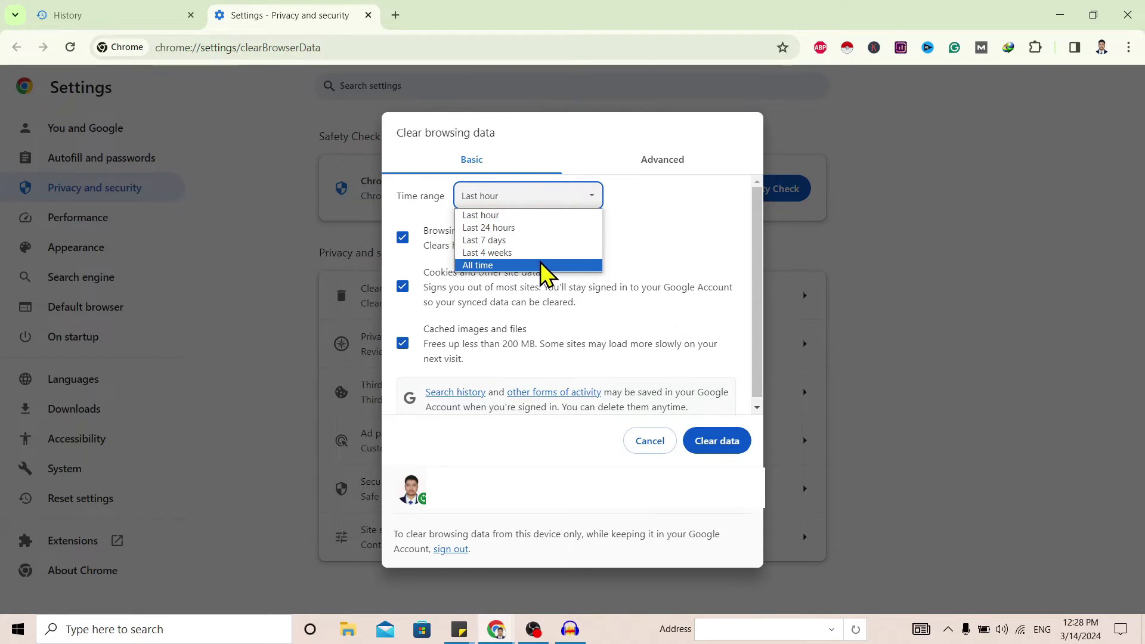
pyautogui.click(542, 216)
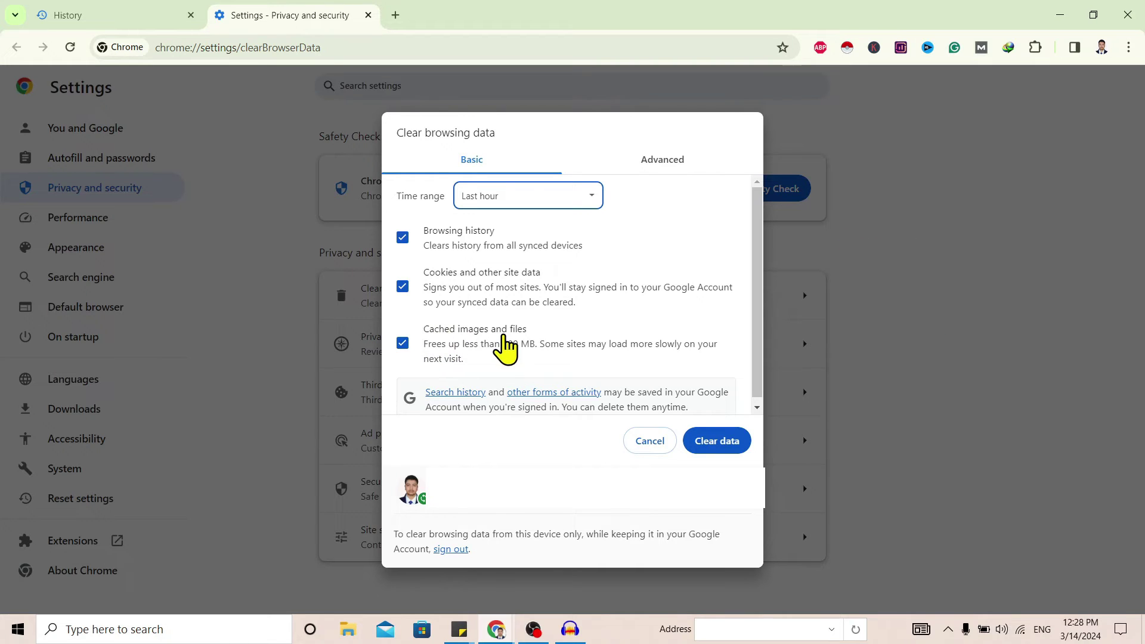
# Step: Untick and re-tick browsing history, cookies, and cached images and files for the last hour
pyautogui.press('Tab')
pyautogui.click(403, 345)
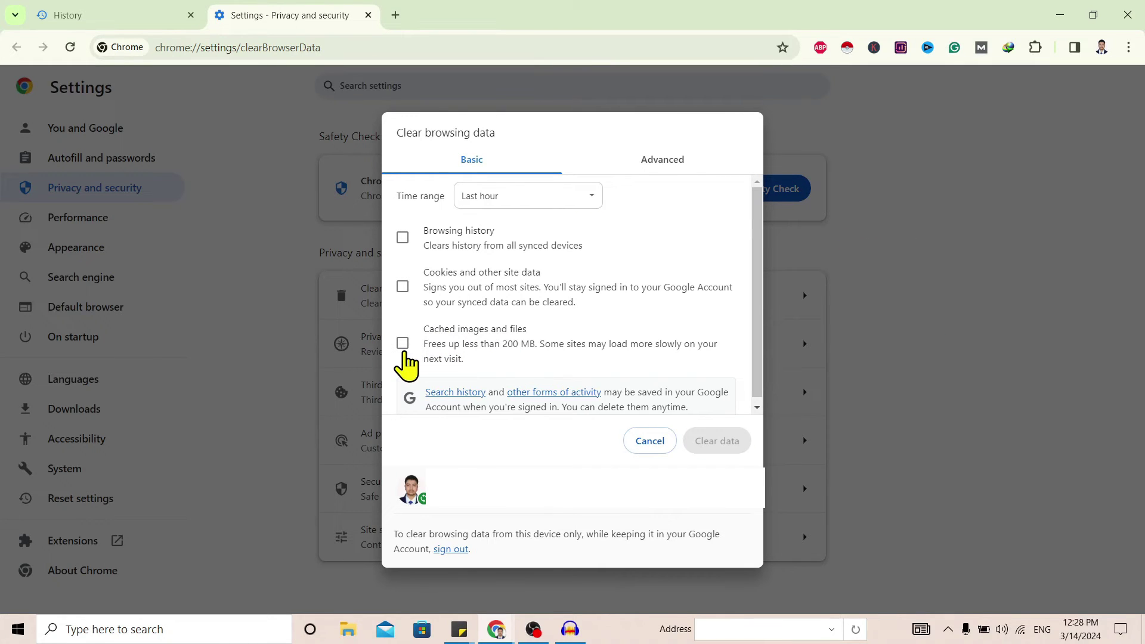
pyautogui.click(403, 238)
pyautogui.click(403, 287)
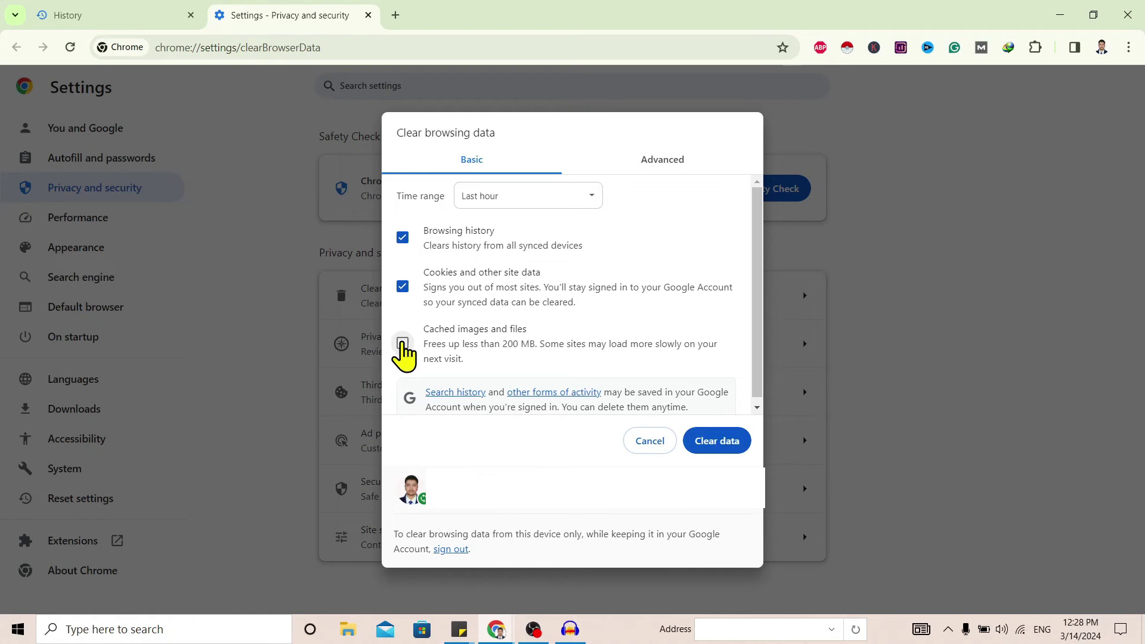
# Step: Clear the last hour's selected data and dismiss the 'Cleared Chrome data' confirmation
pyautogui.click(719, 448)
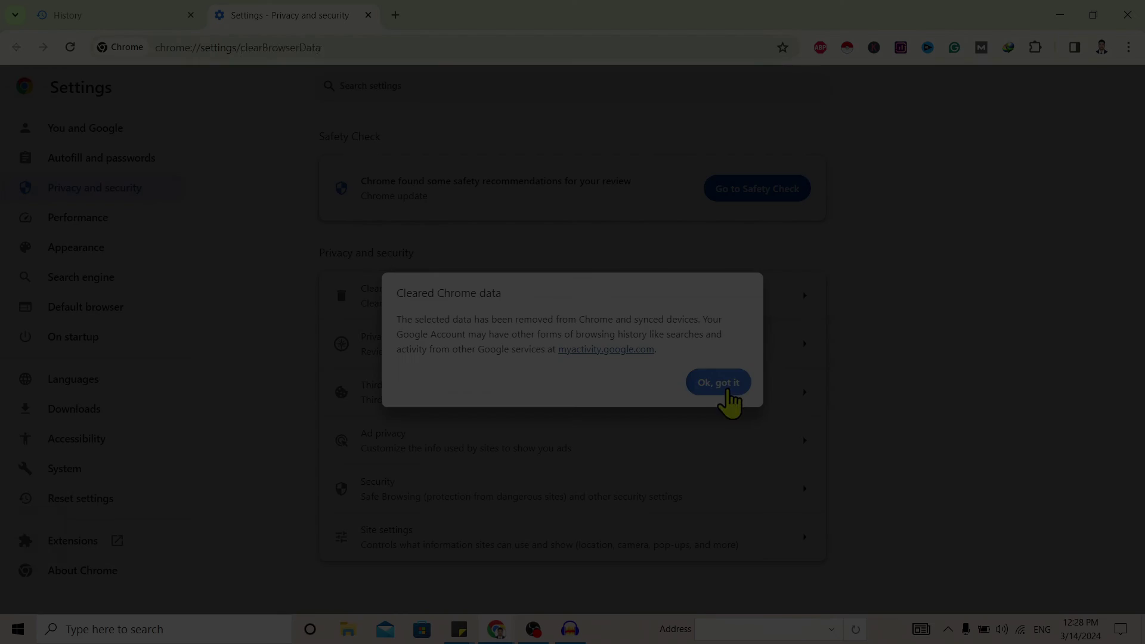
pyautogui.click(730, 387)
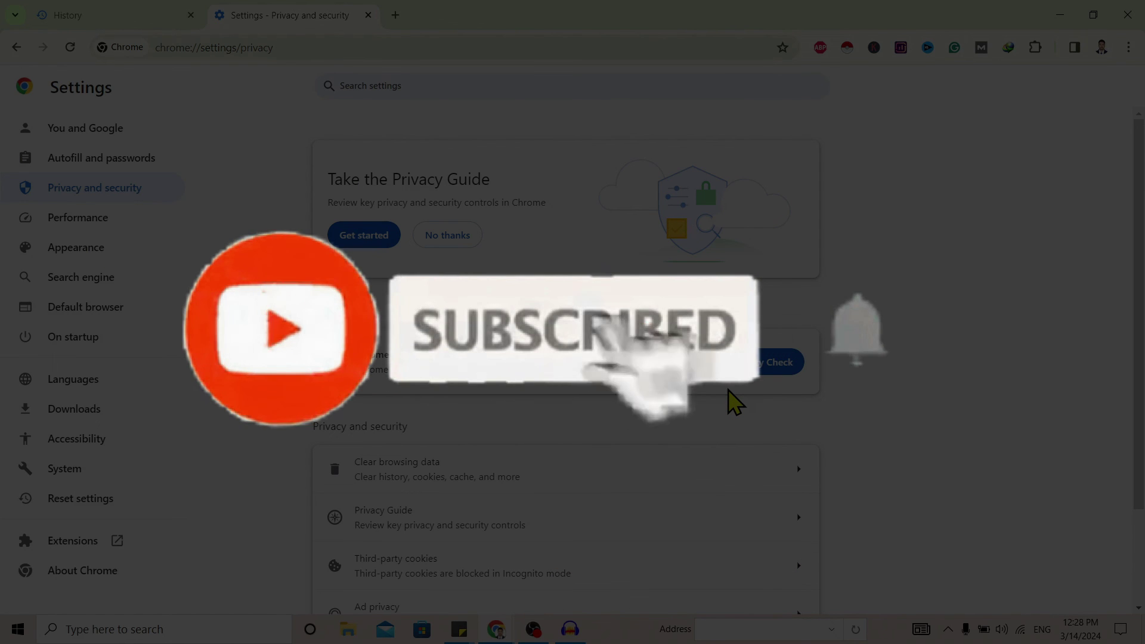